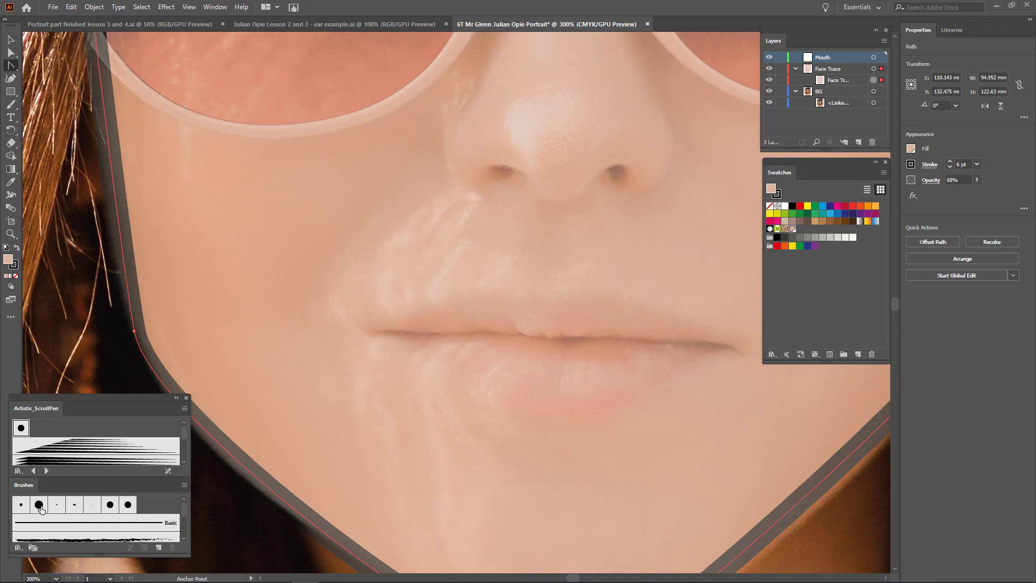
pyautogui.click(220, 11)
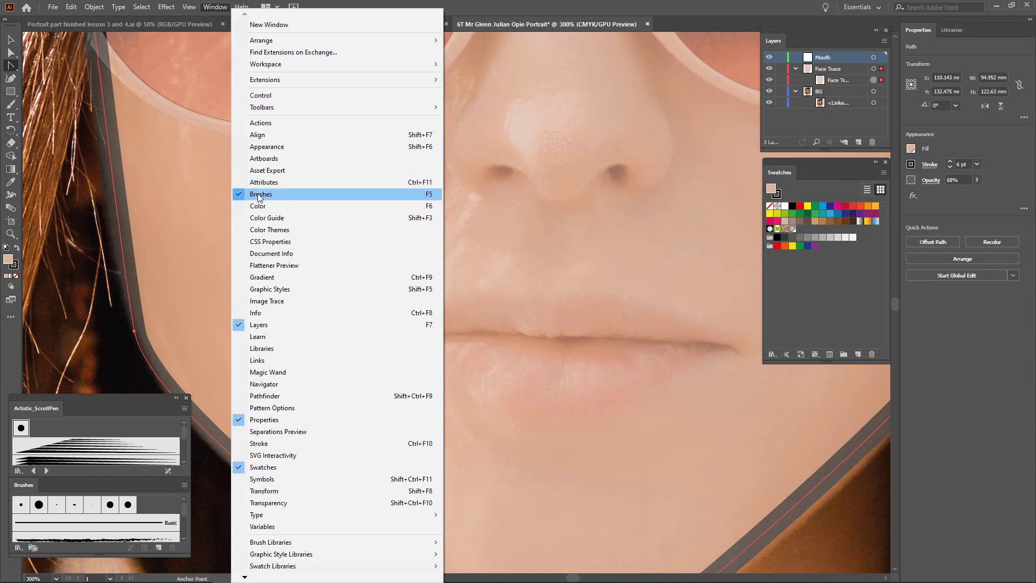
pyautogui.click(454, 9)
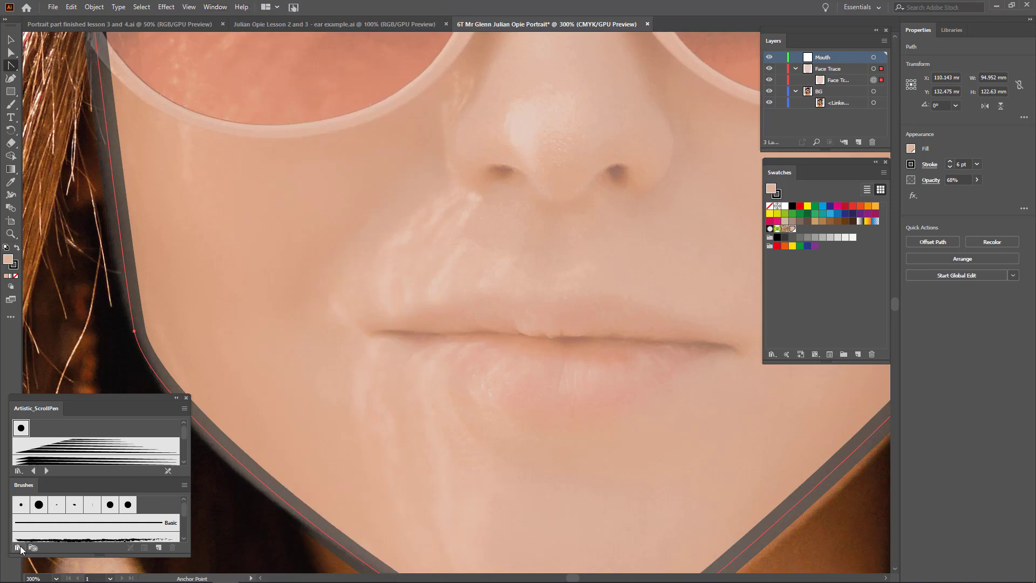
pyautogui.click(17, 548)
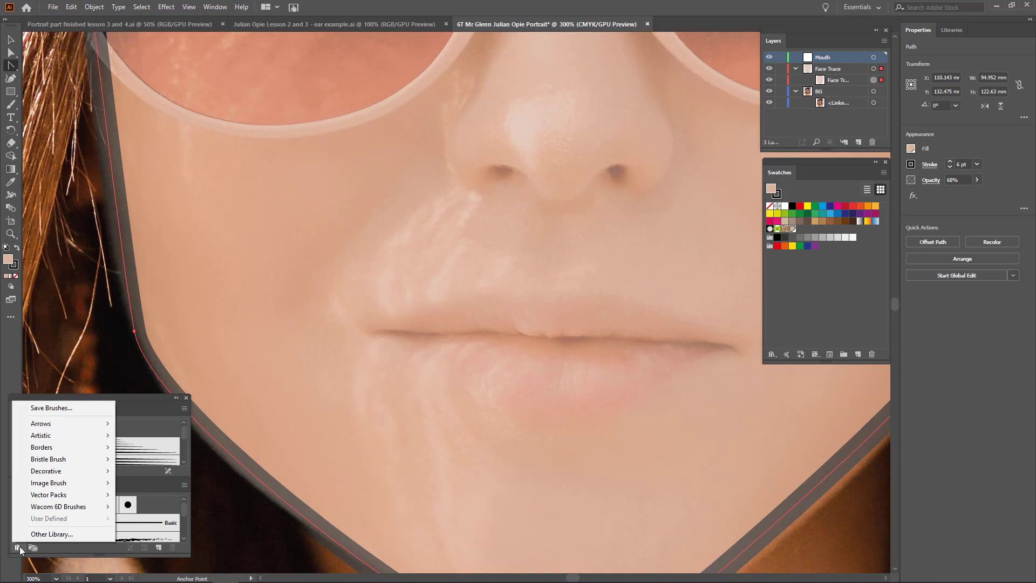
pyautogui.moveTo(82, 437)
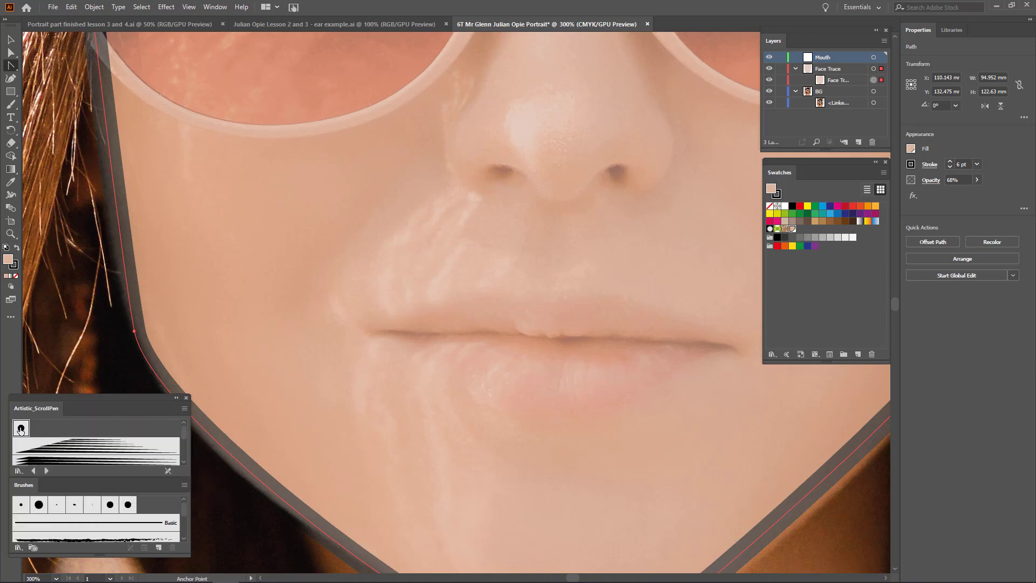
pyautogui.click(20, 429)
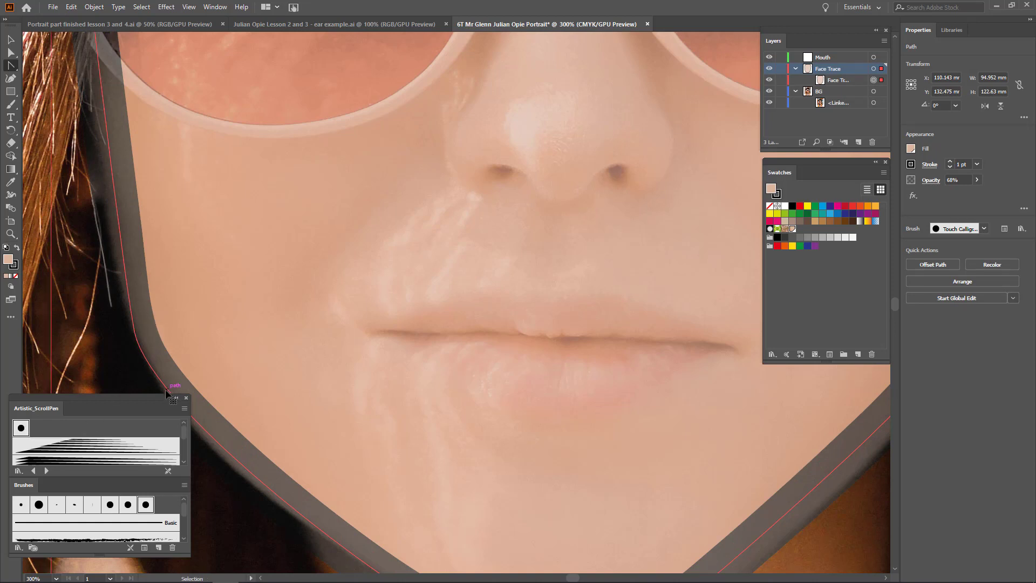
pyautogui.hotkey('ctrl', 'z')
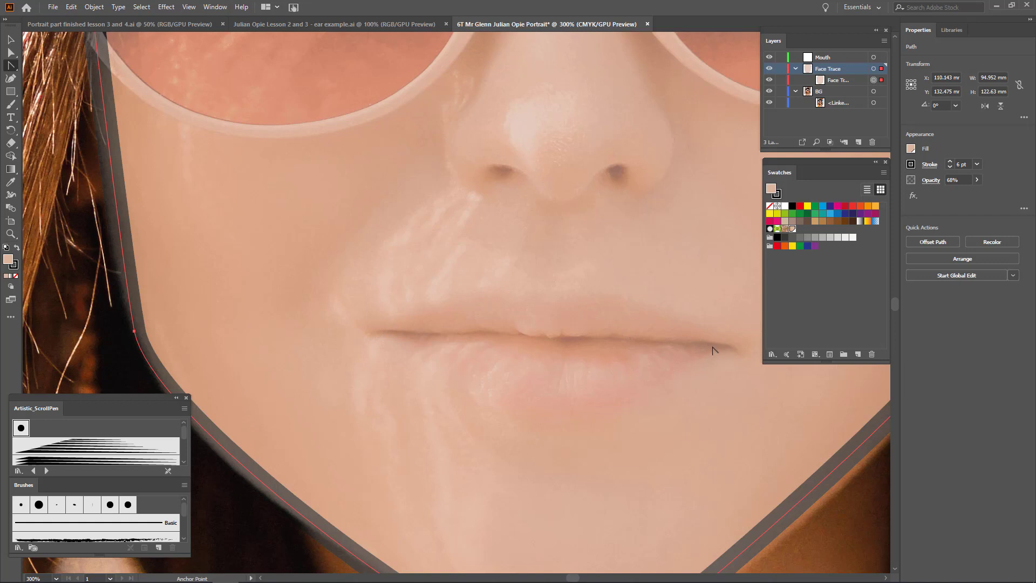
pyautogui.scroll(-4, 114, 517)
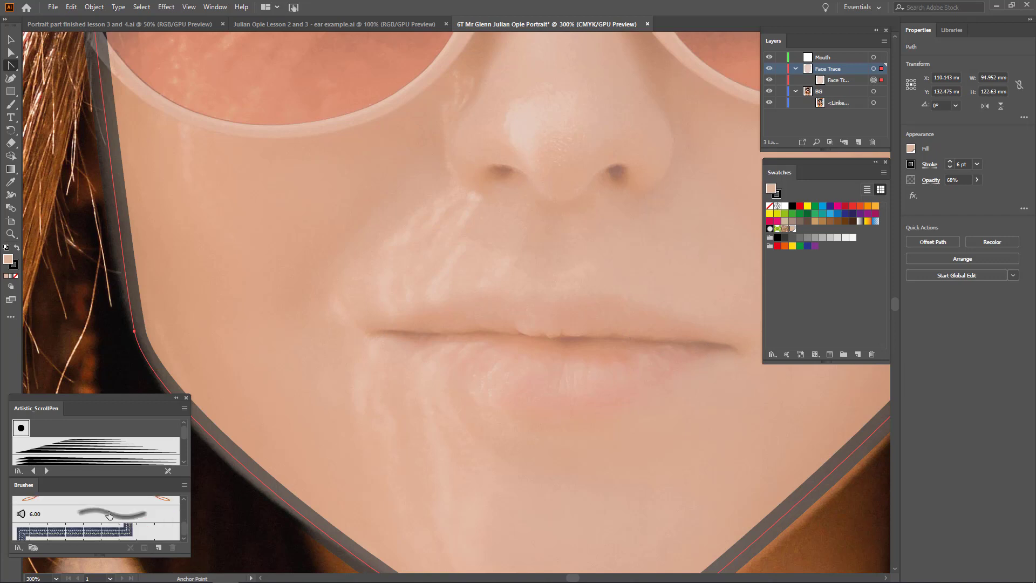
pyautogui.scroll(4, 109, 512)
pyautogui.scroll(-4, 108, 511)
pyautogui.scroll(4, 108, 511)
pyautogui.scroll(-4, 108, 510)
pyautogui.scroll(4, 109, 510)
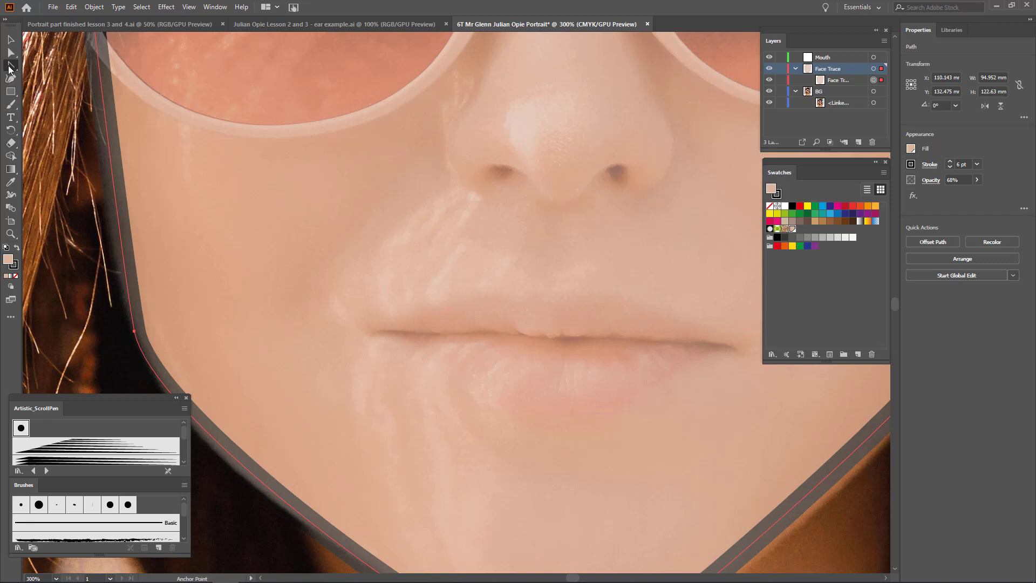
# Step: Switch to the Pen tool, lower the stroke weight to 5 pt, and target the Mouth layer
pyautogui.moveTo(11, 66); pyautogui.dragTo(41, 65)
pyautogui.click(950, 166)
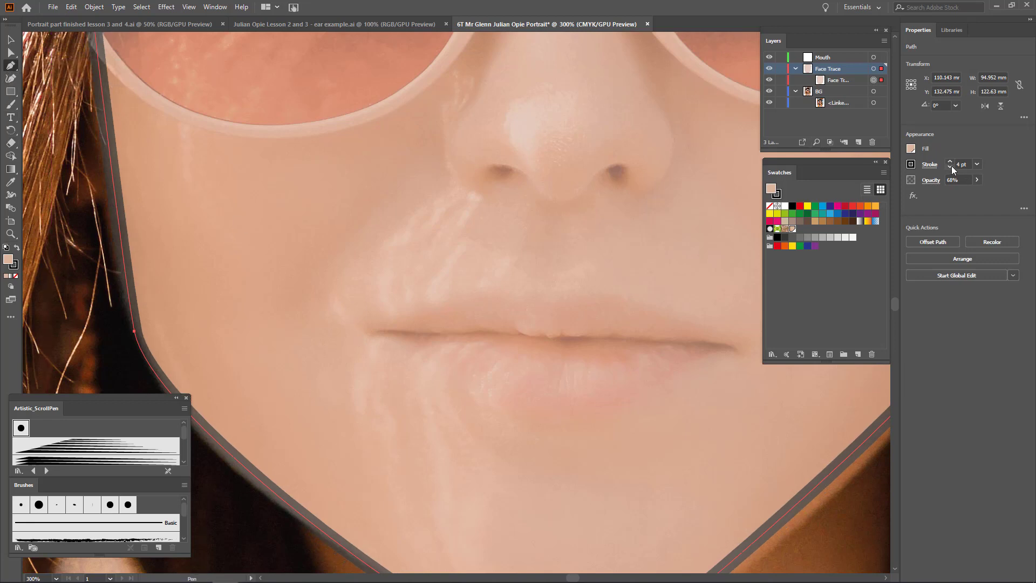
pyautogui.click(823, 54)
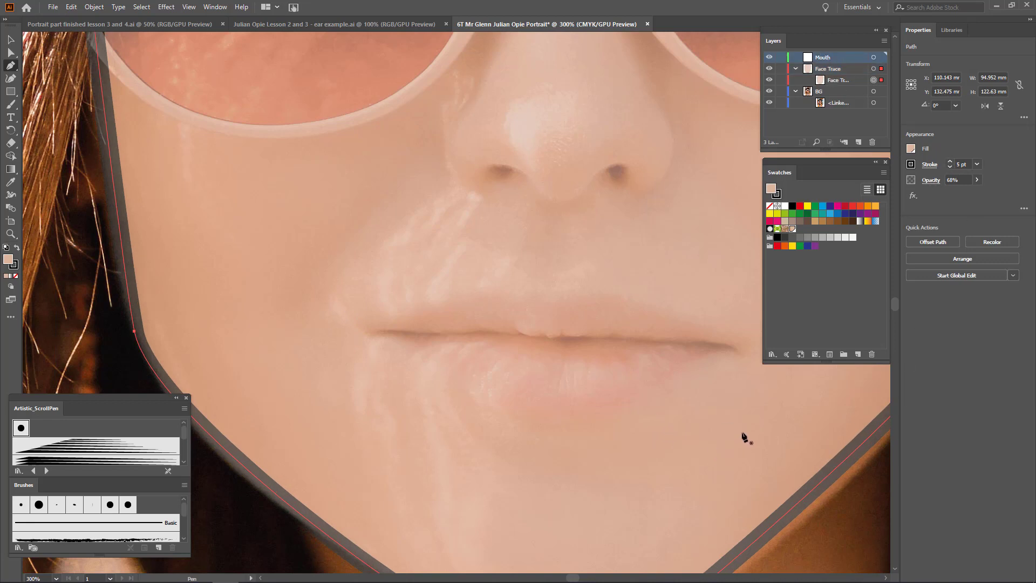
# Step: Set the fill to None in the Properties panel
pyautogui.moveTo(743, 432)
pyautogui.mouseDown()
pyautogui.moveTo(753, 433)
pyautogui.moveTo(745, 432)
pyautogui.mouseUp()
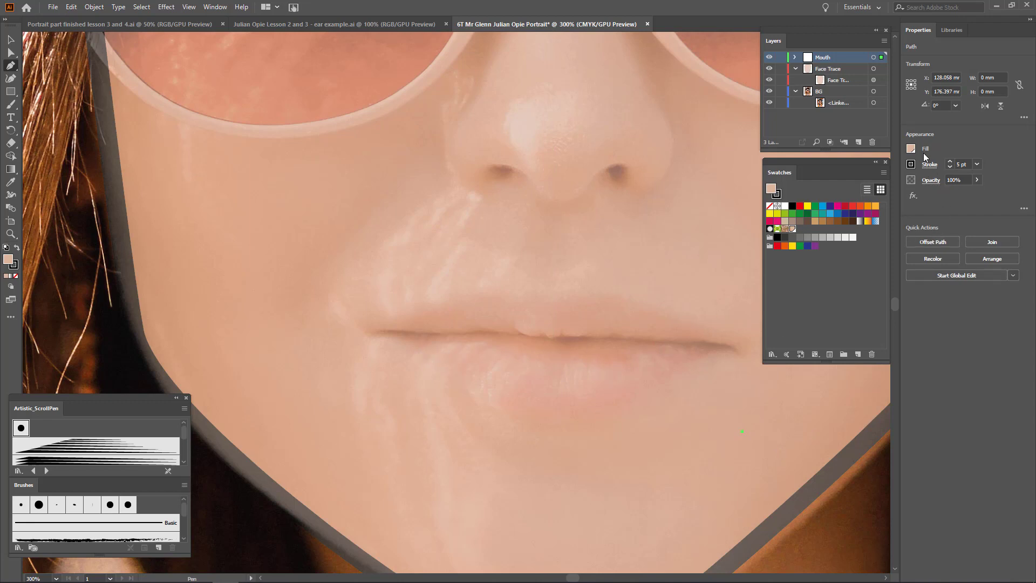
pyautogui.click(911, 149)
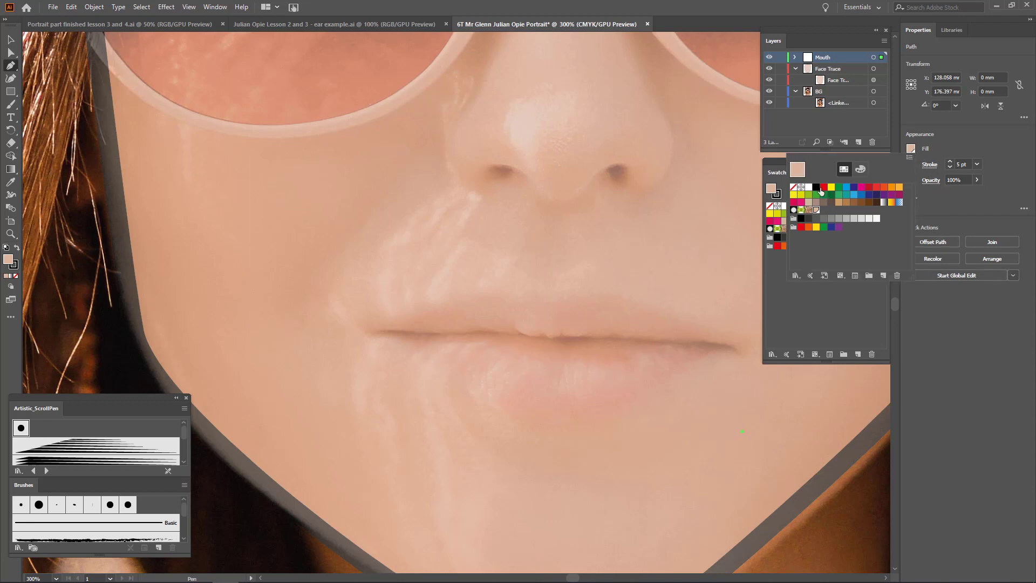
pyautogui.click(793, 186)
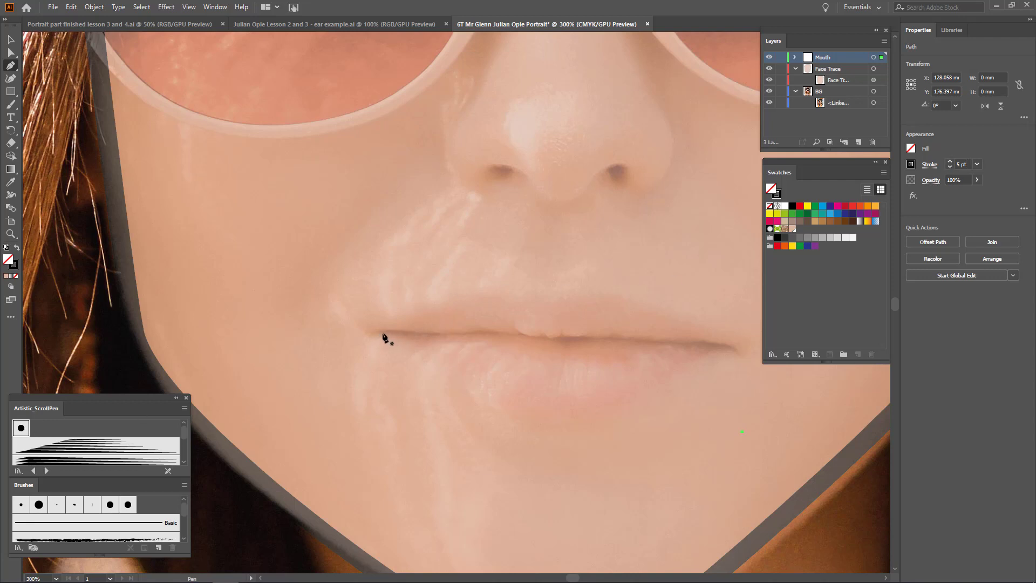
# Step: Trace the lip line from the left corner through the centre dip
pyautogui.click(377, 333)
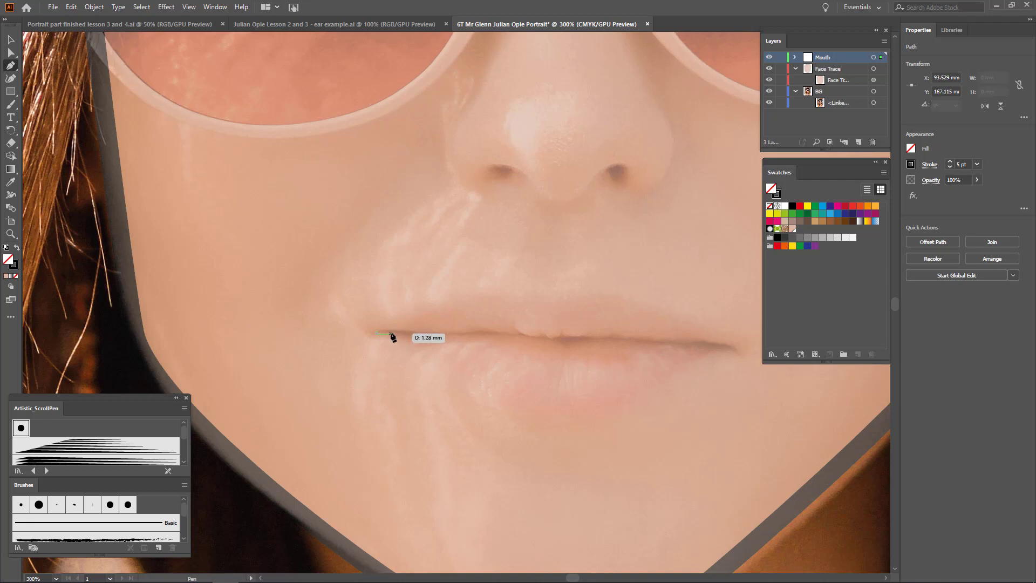
pyautogui.click(461, 338)
pyautogui.click(488, 335)
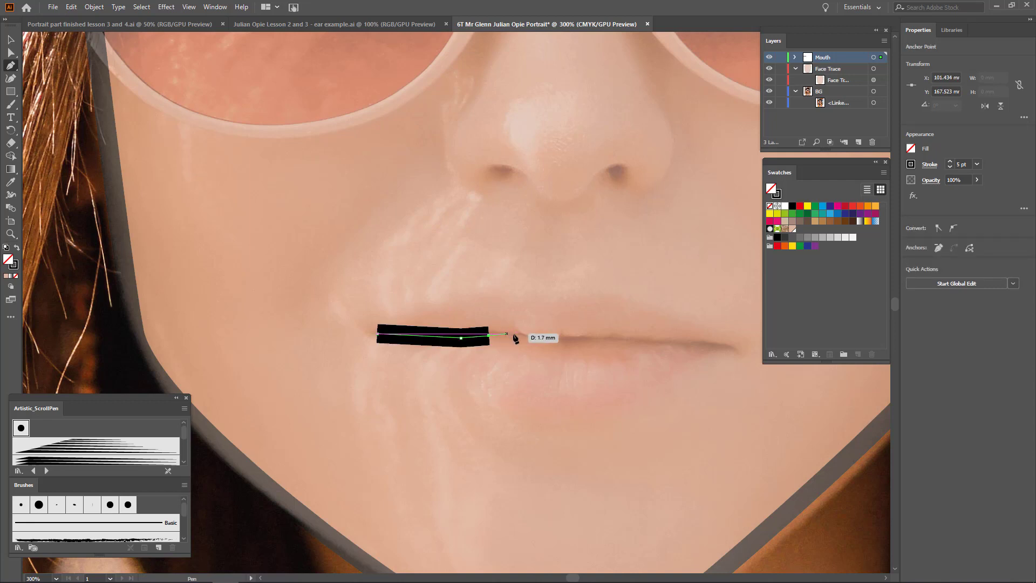
pyautogui.click(543, 338)
pyautogui.click(562, 346)
pyautogui.click(578, 338)
# Step: Continue the lip line to the right corner, undoing and re-placing a misplaced point
pyautogui.click(617, 340)
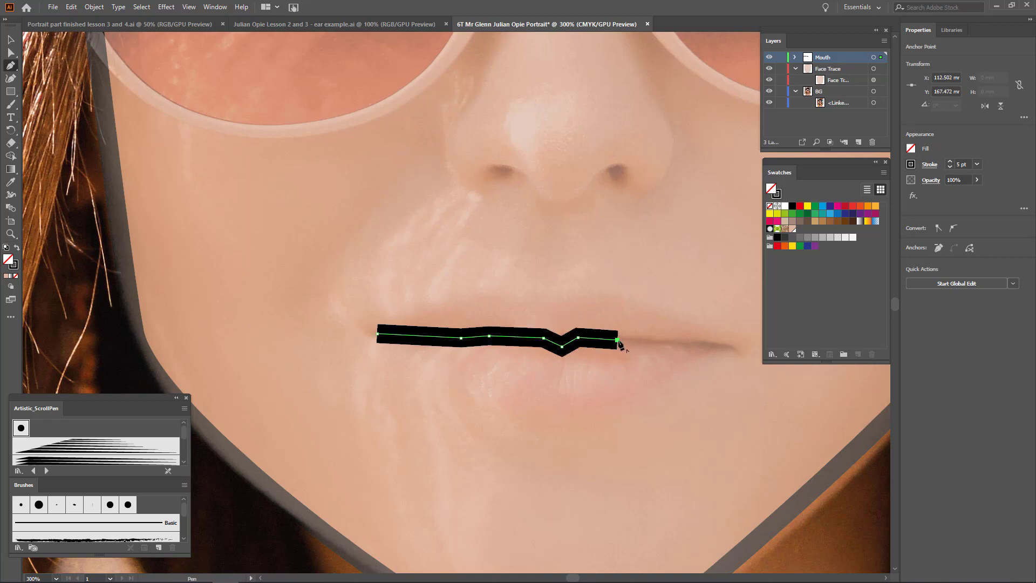
pyautogui.click(645, 340)
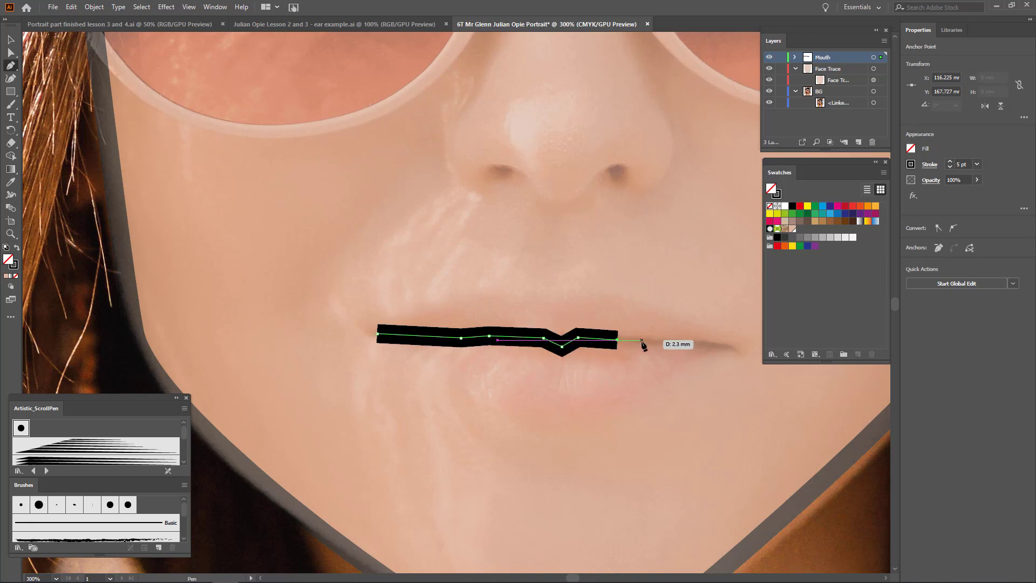
pyautogui.click(685, 340)
pyautogui.click(708, 346)
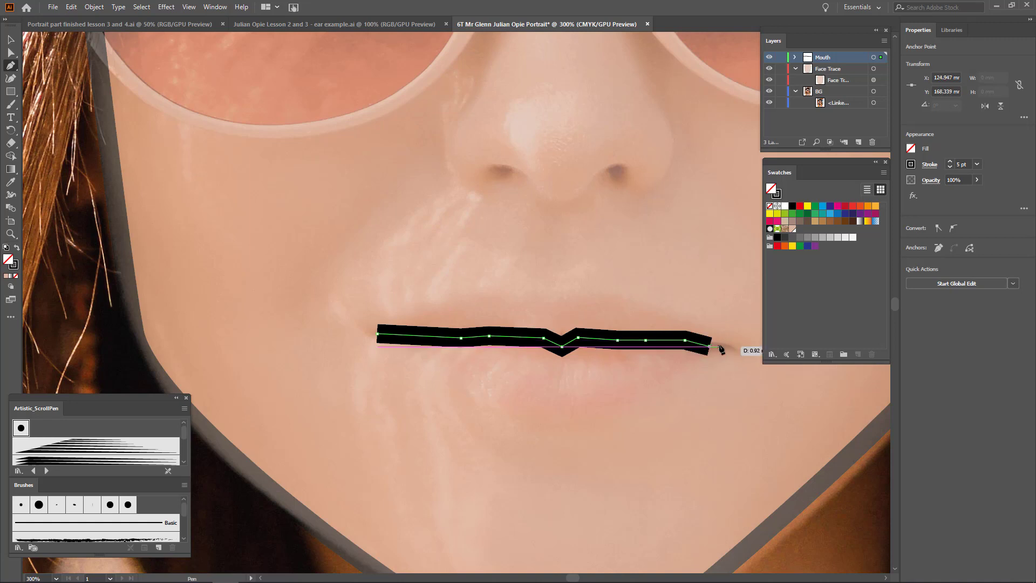
pyautogui.hotkey('ctrl', 'z')
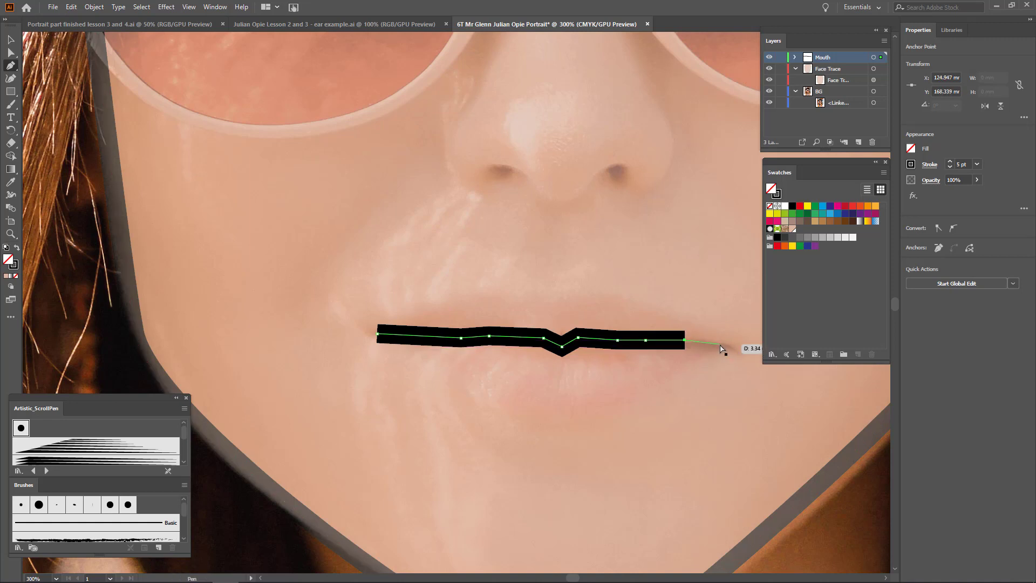
pyautogui.click(717, 343)
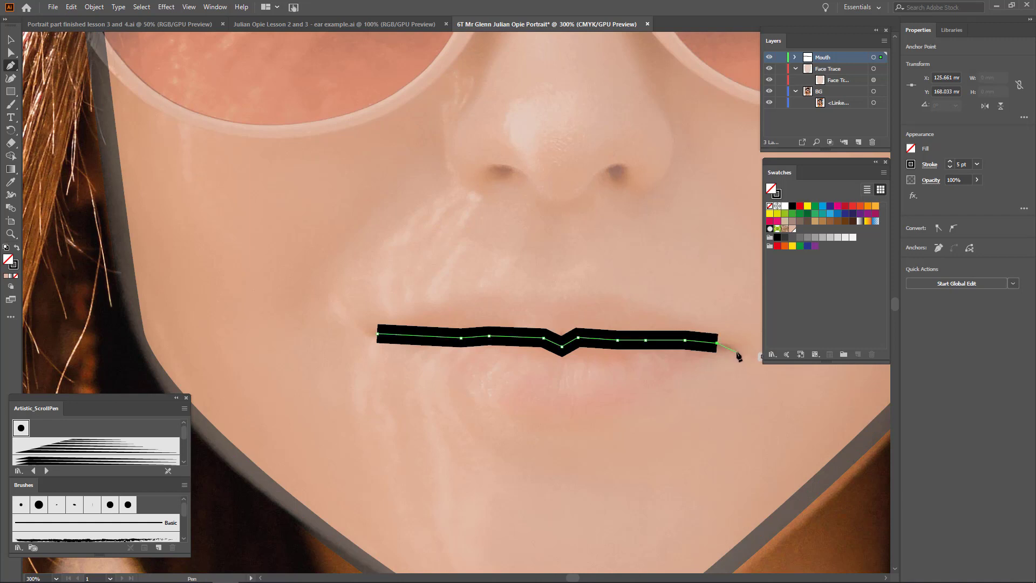
pyautogui.click(736, 351)
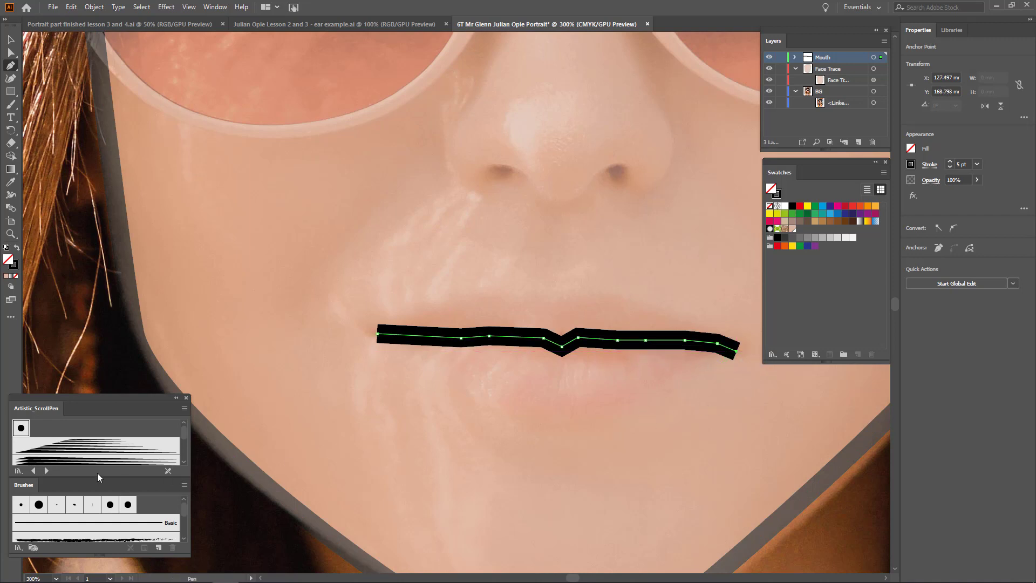
# Step: Apply the Touch Calligraphic brush to the mouth line and try a 0.25 pt weight
pyautogui.click(26, 430)
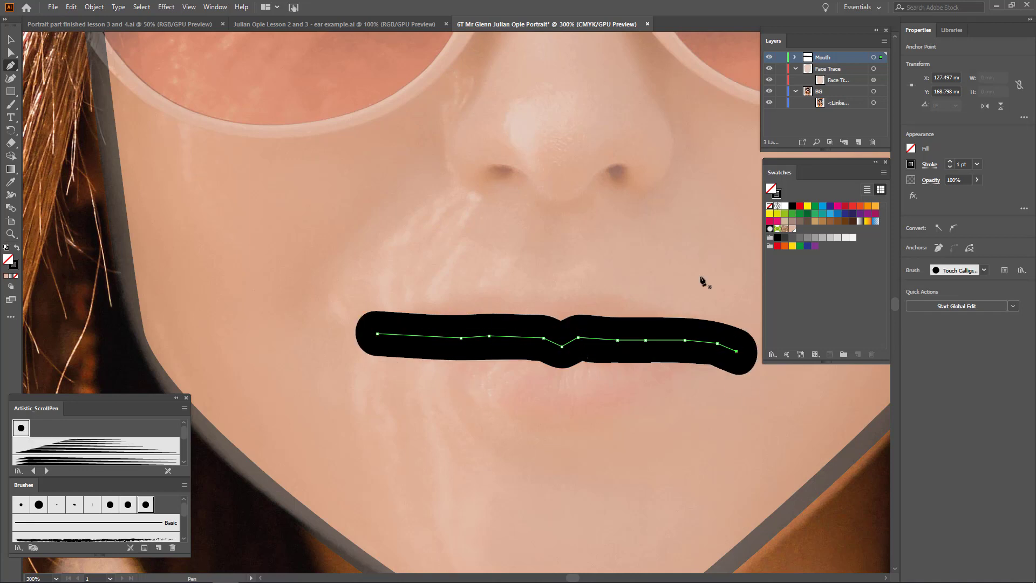
pyautogui.click(950, 167)
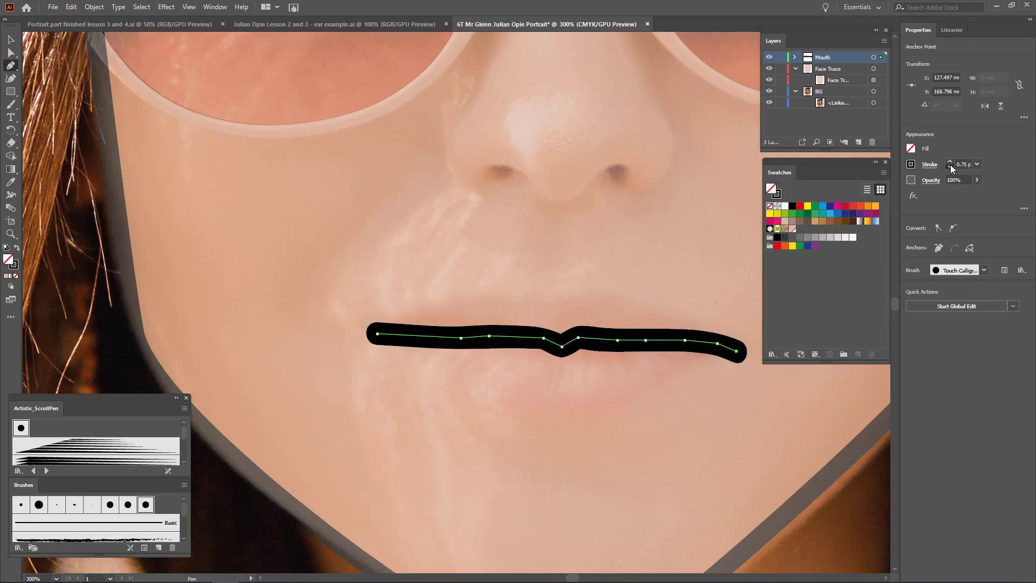
pyautogui.click(951, 167)
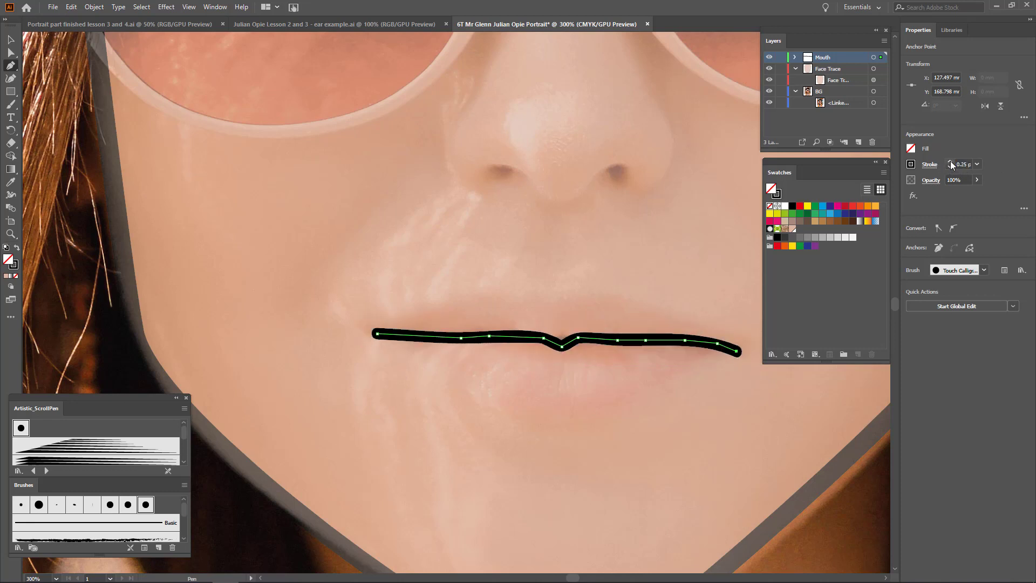
pyautogui.click(950, 162)
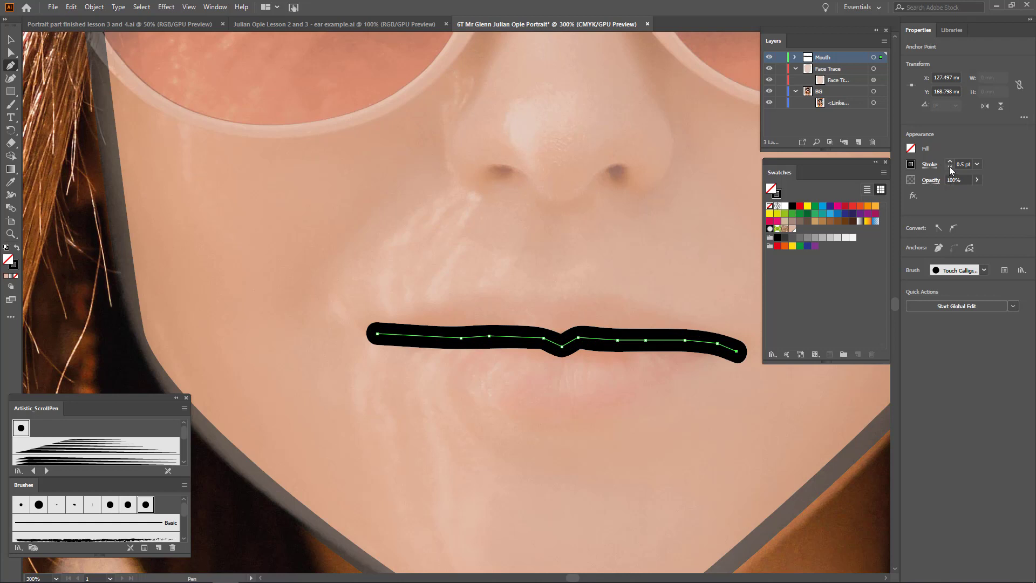
pyautogui.click(950, 167)
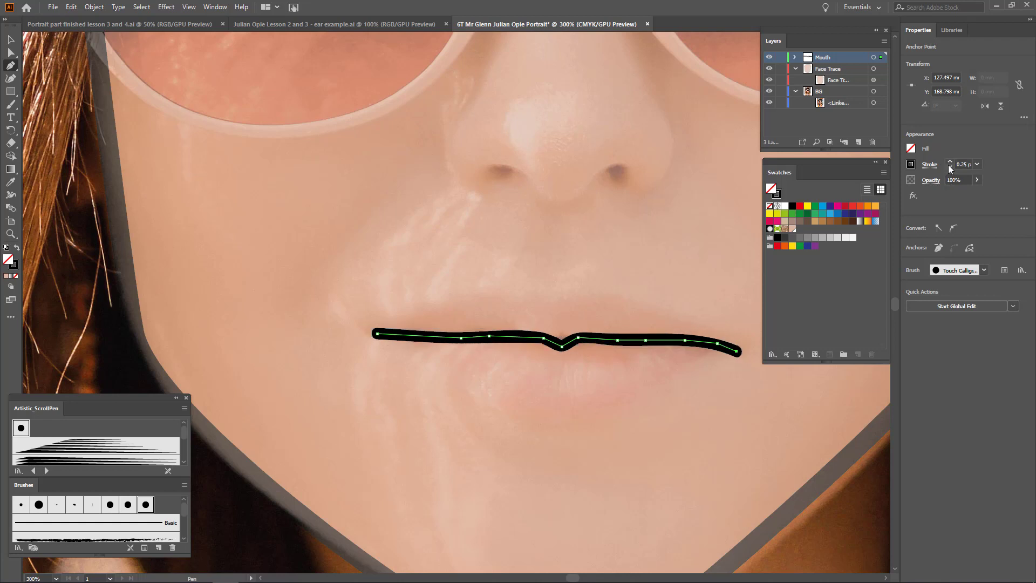
# Step: Settle the mouth stroke at 0.5 pt, zooming out to compare
pyautogui.click(950, 167)
pyautogui.click(950, 162)
pyautogui.click(950, 162)
pyautogui.scroll(-3, 505, 382)
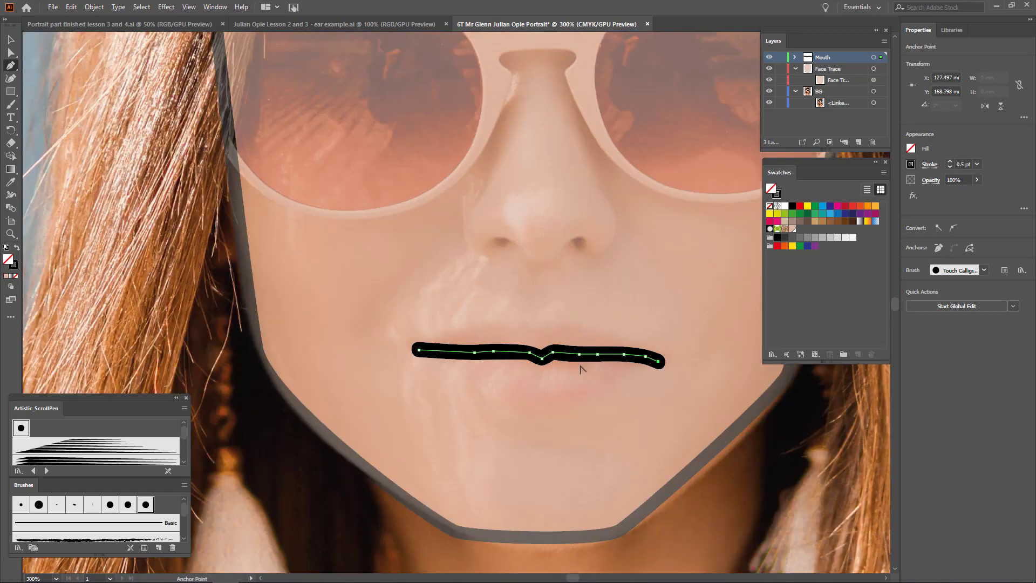
pyautogui.scroll(-3, 581, 369)
pyautogui.scroll(-5, 588, 364)
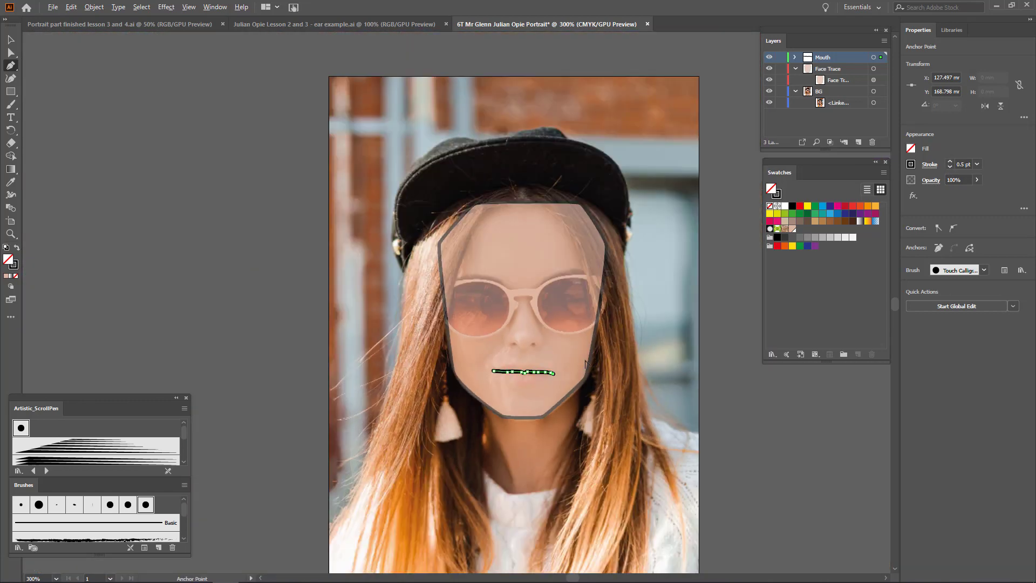
pyautogui.scroll(3, 584, 377)
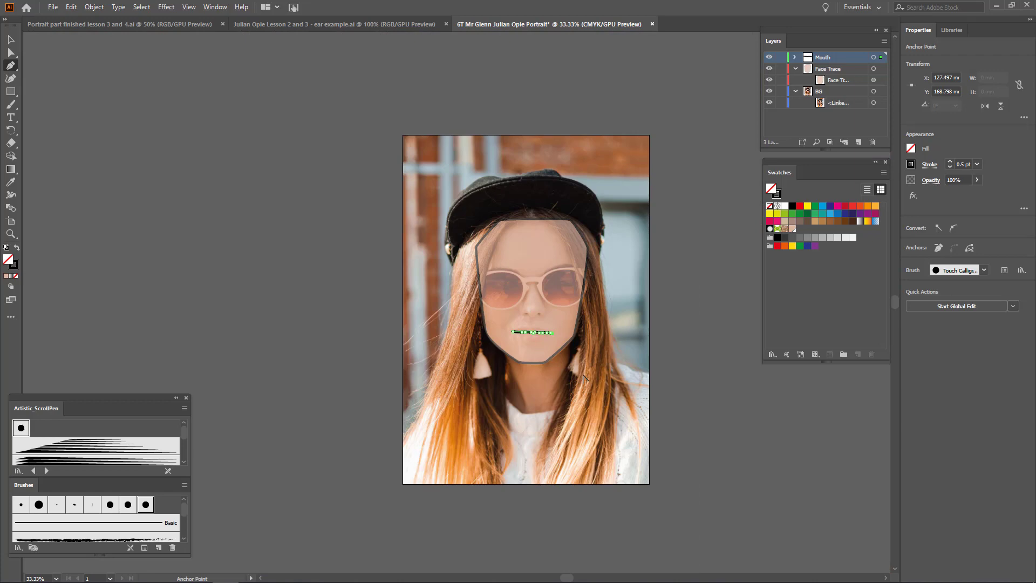
pyautogui.scroll(2, 584, 378)
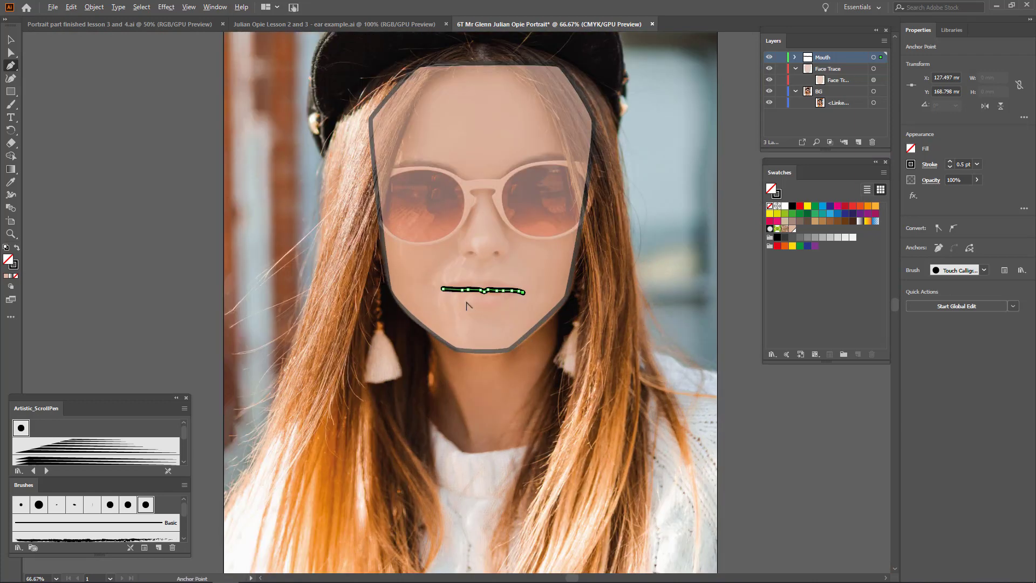
pyautogui.scroll(4, 467, 306)
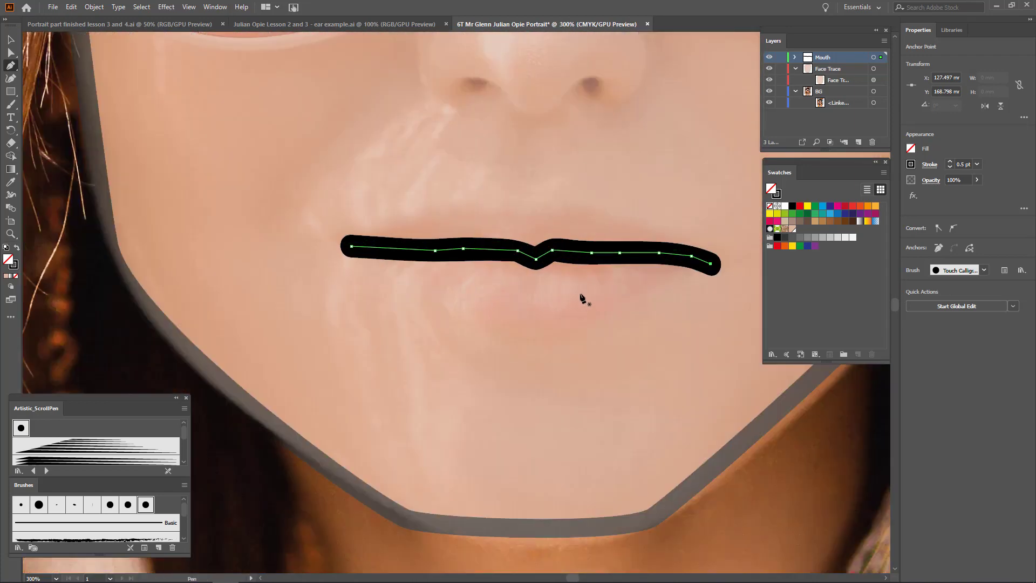
# Step: Thin the stroke to 0.25 pt and draw a three-point V below the lower lip
pyautogui.click(950, 167)
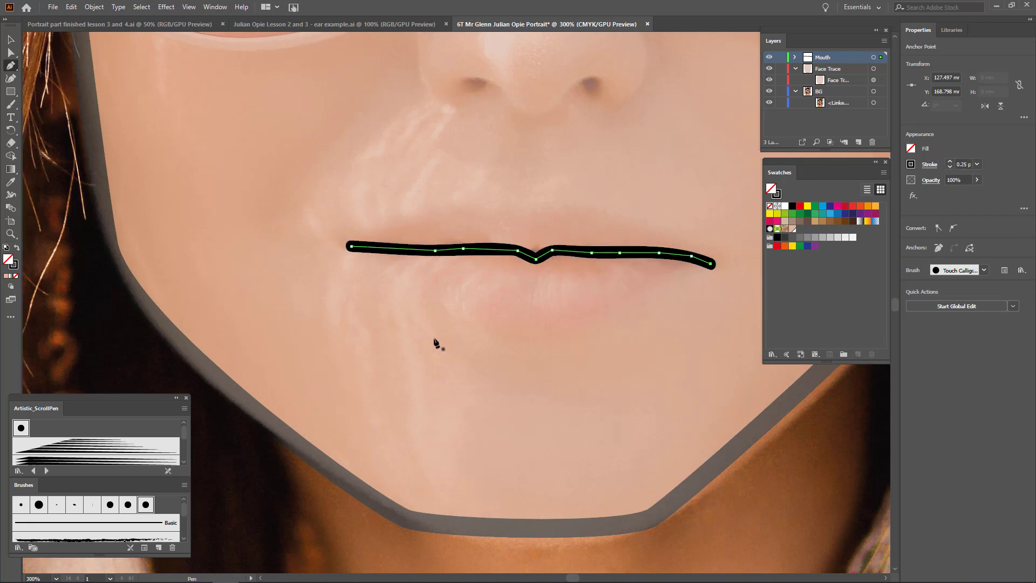
pyautogui.click(419, 308)
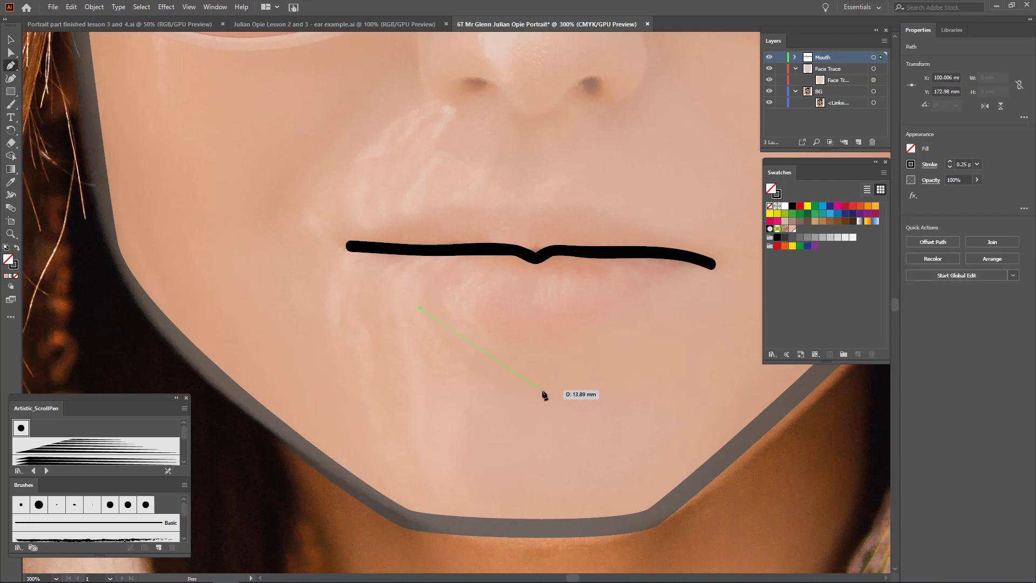
pyautogui.click(538, 380)
pyautogui.click(658, 308)
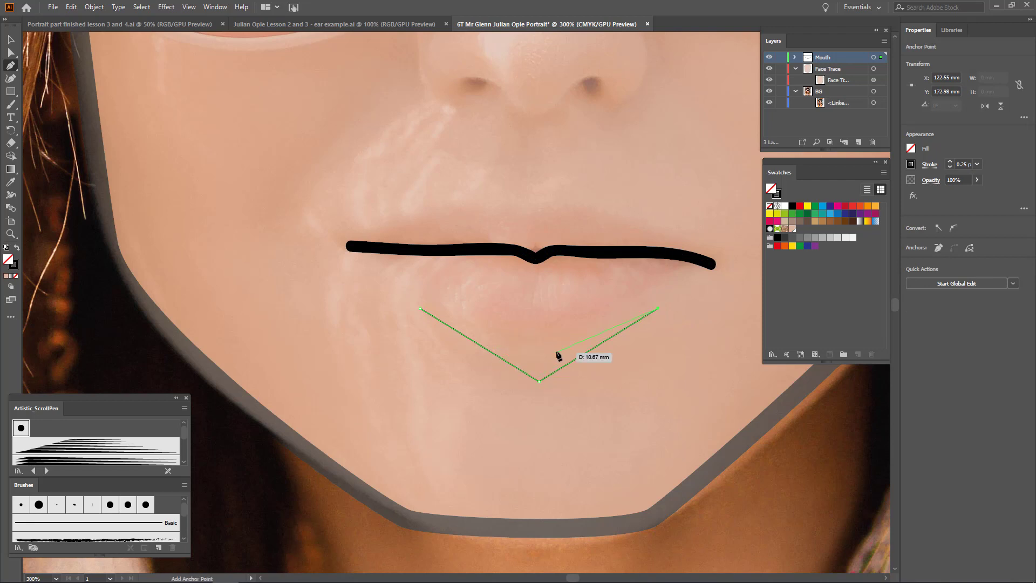
pyautogui.press('Escape')
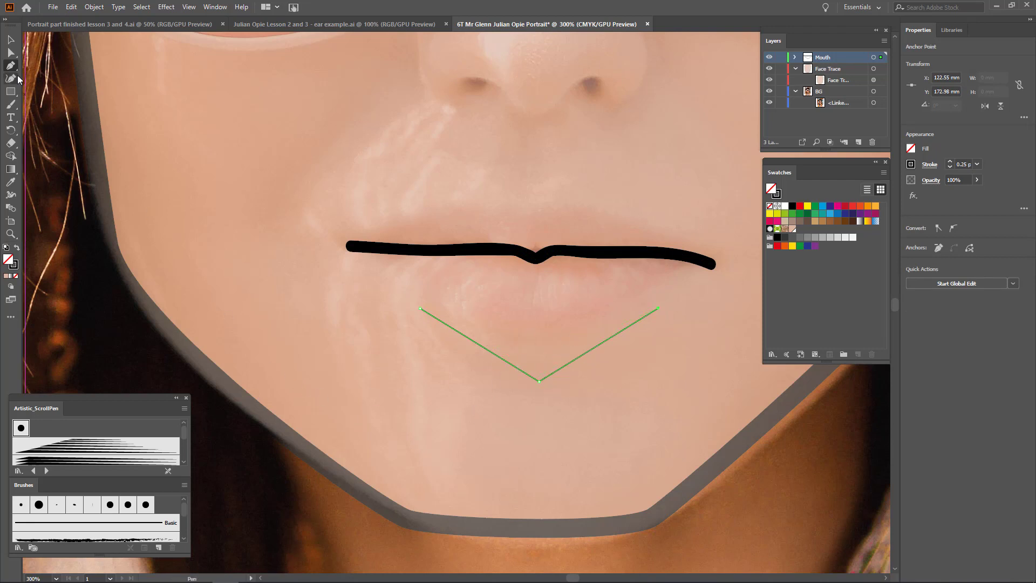
# Step: Pull handles from the V's bottom anchor to bend it into a smooth U curve
pyautogui.moveTo(10, 65); pyautogui.dragTo(54, 79)
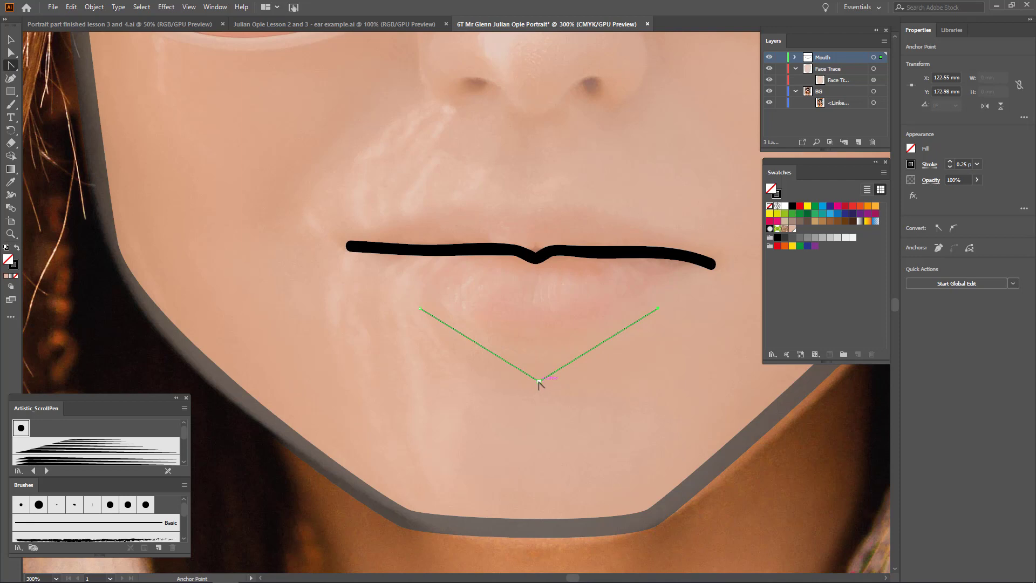
pyautogui.moveTo(539, 381); pyautogui.dragTo(615, 382)
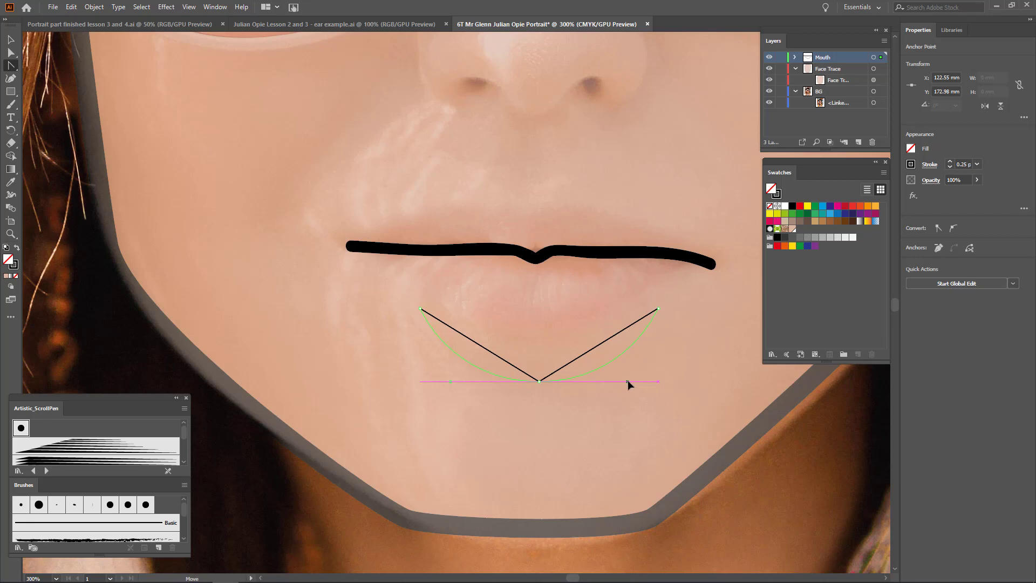
pyautogui.moveTo(632, 381); pyautogui.dragTo(632, 380)
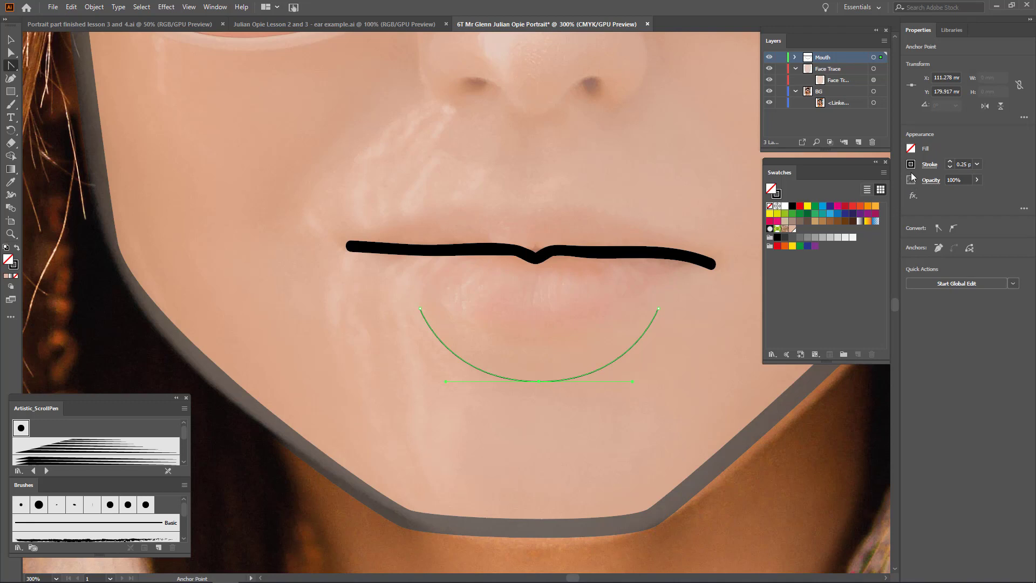
# Step: Give the lip curve a 0.25 pt stroke and raise its bottom point to Y 177.698 mm
pyautogui.click(950, 161)
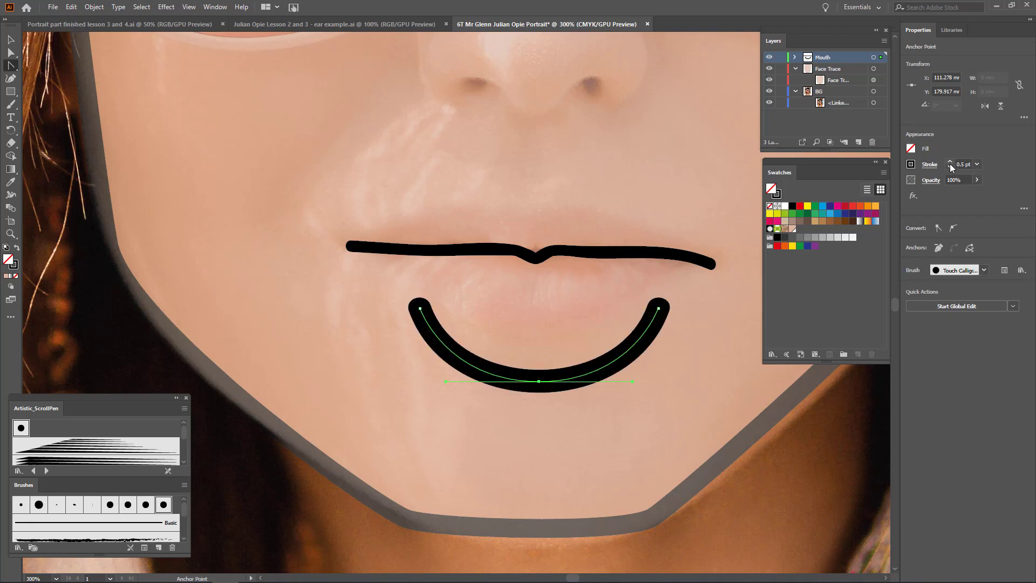
pyautogui.click(949, 166)
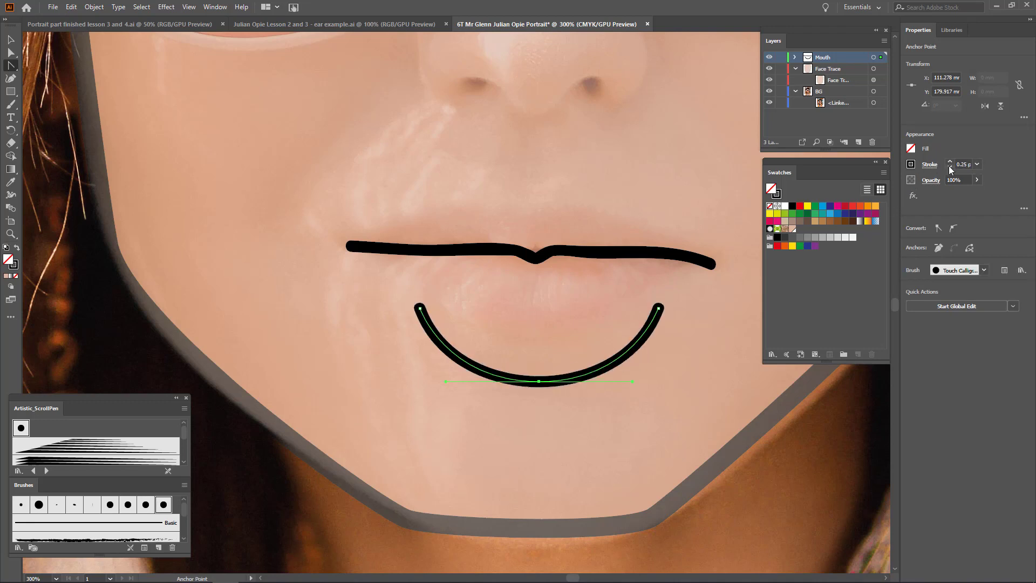
pyautogui.scroll(-4, 576, 434)
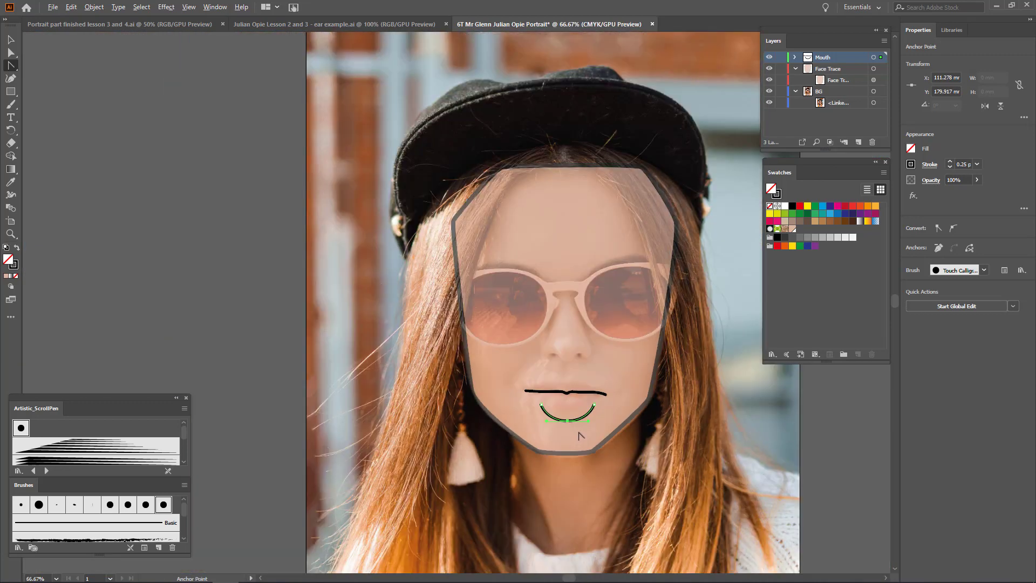
pyautogui.click(568, 420)
pyautogui.moveTo(568, 422); pyautogui.dragTo(569, 418)
pyautogui.click(11, 40)
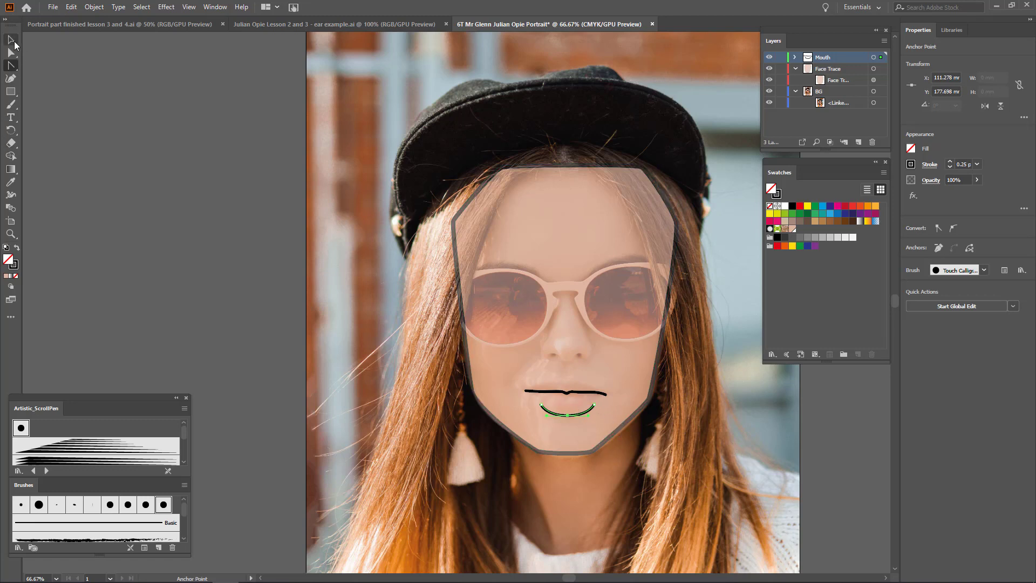
pyautogui.click(626, 415)
pyautogui.click(719, 416)
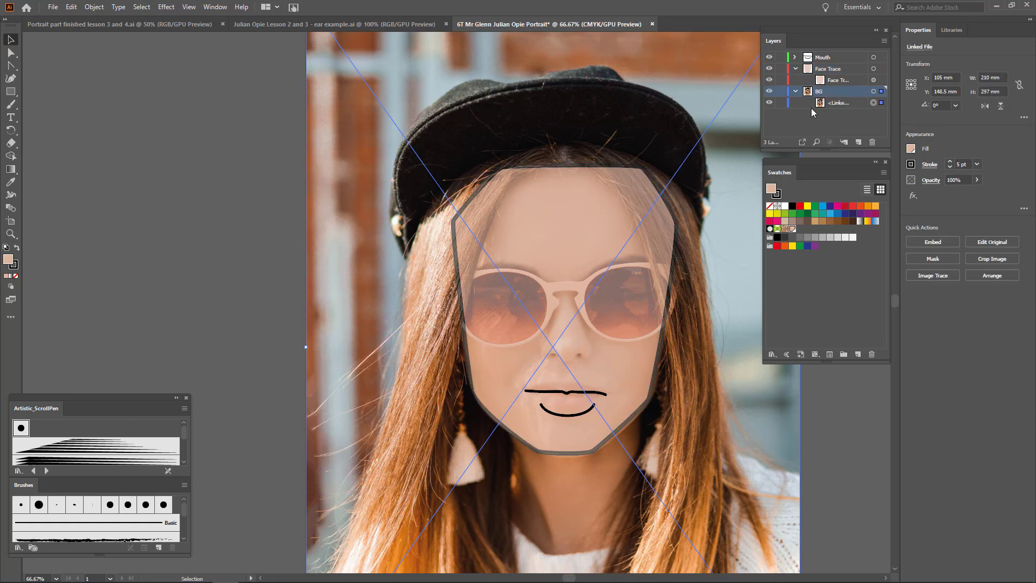
pyautogui.click(769, 92)
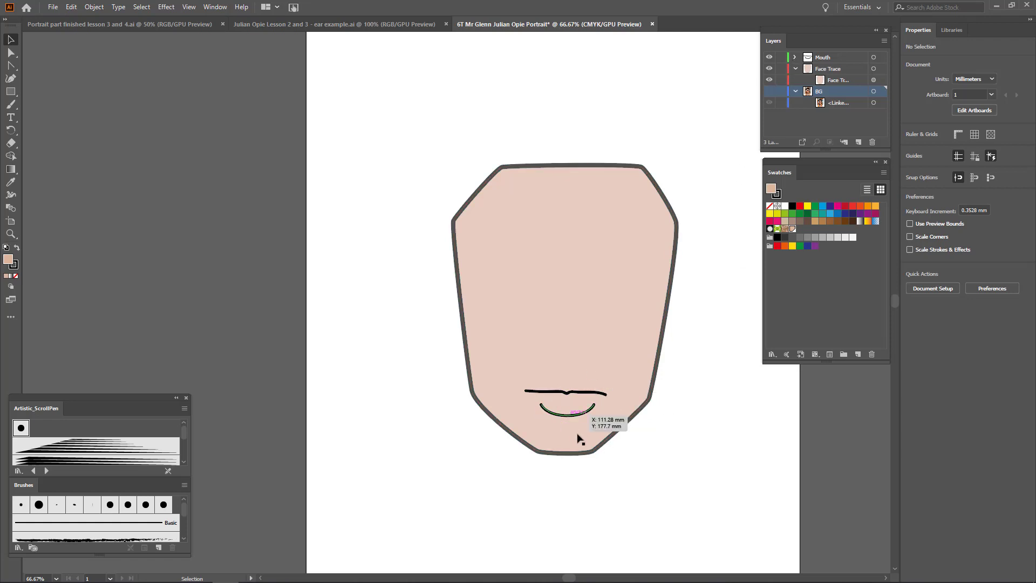
pyautogui.click(769, 92)
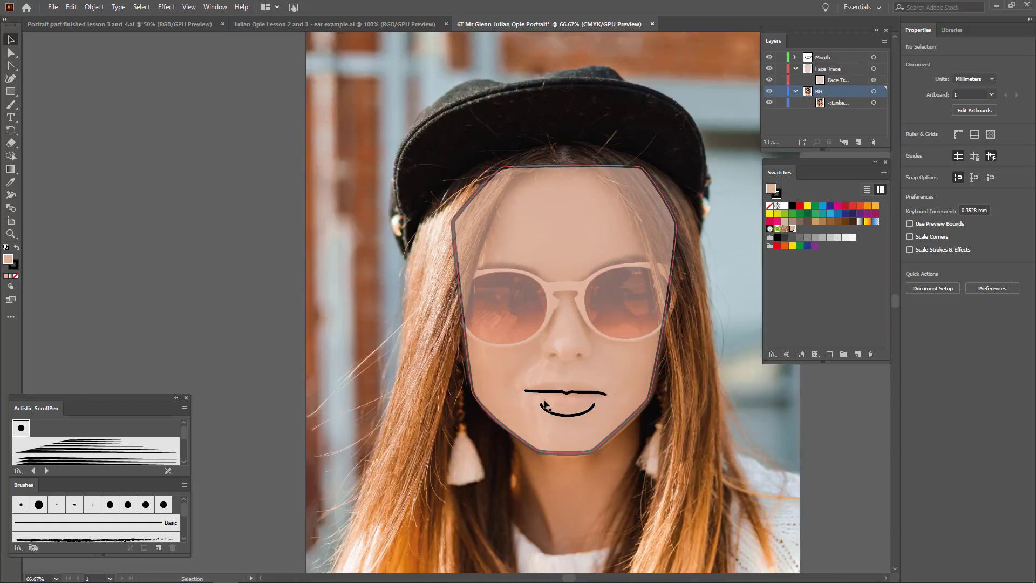
pyautogui.click(629, 426)
# Step: Activate the Mouth layer and expand it to show its three lip paths
pyautogui.click(823, 58)
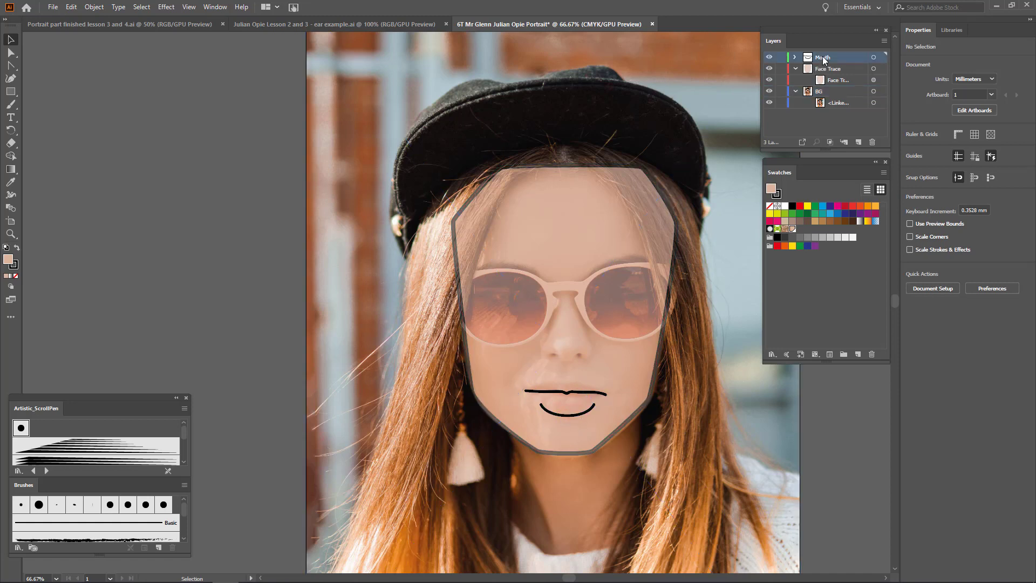
pyautogui.click(794, 57)
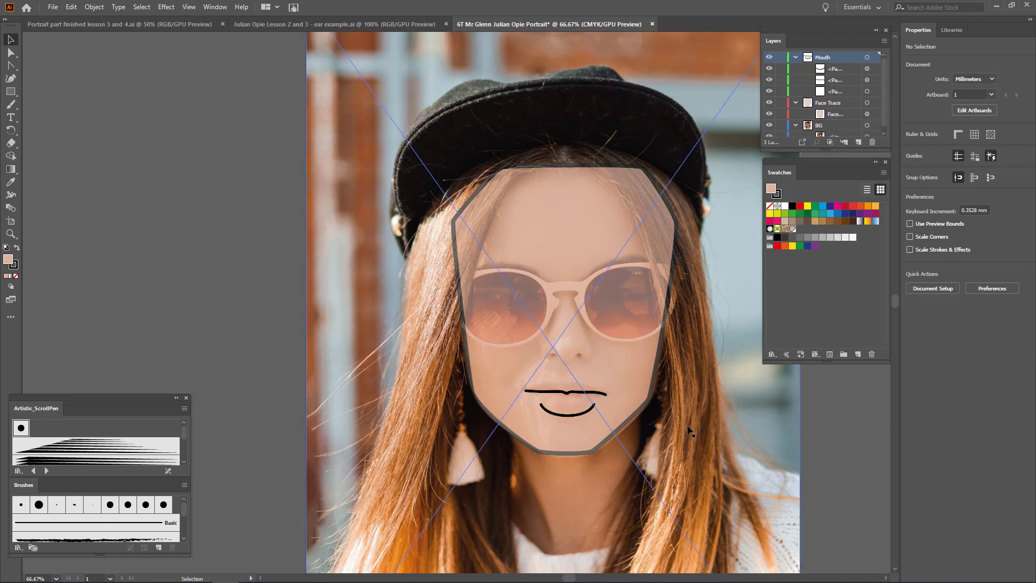
pyautogui.click(312, 574)
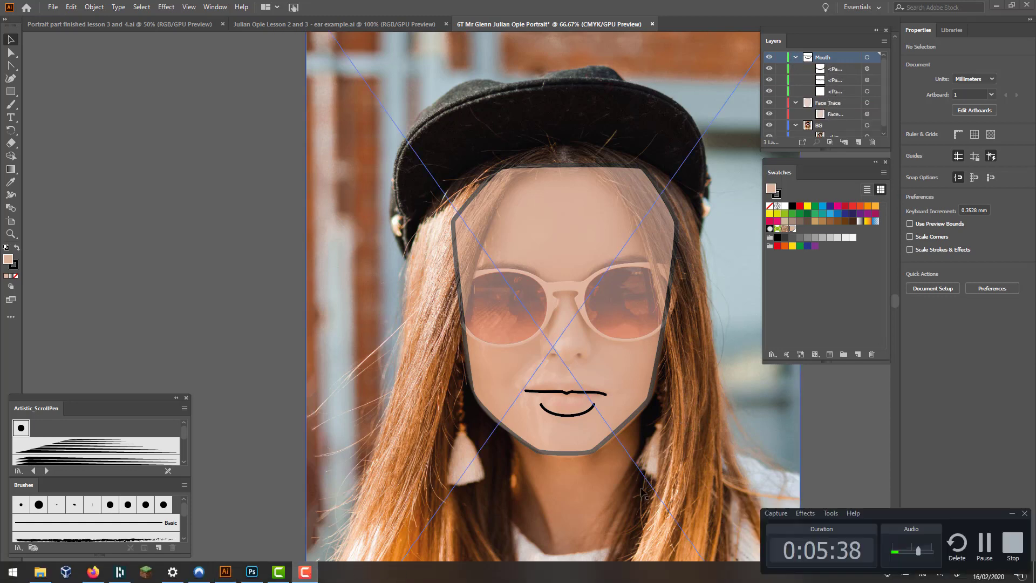